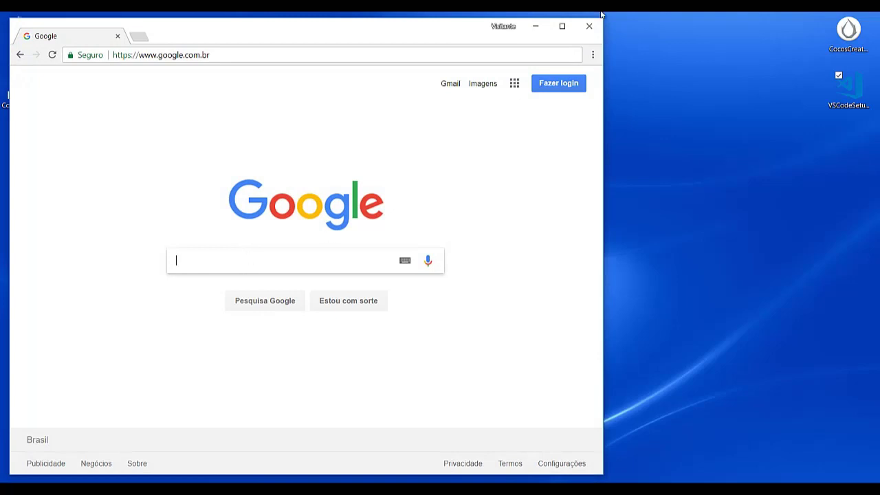
# - Maximize Chrome, search Google for 'vs code' and open code.visualstudio.com
pyautogui.click(563, 26)
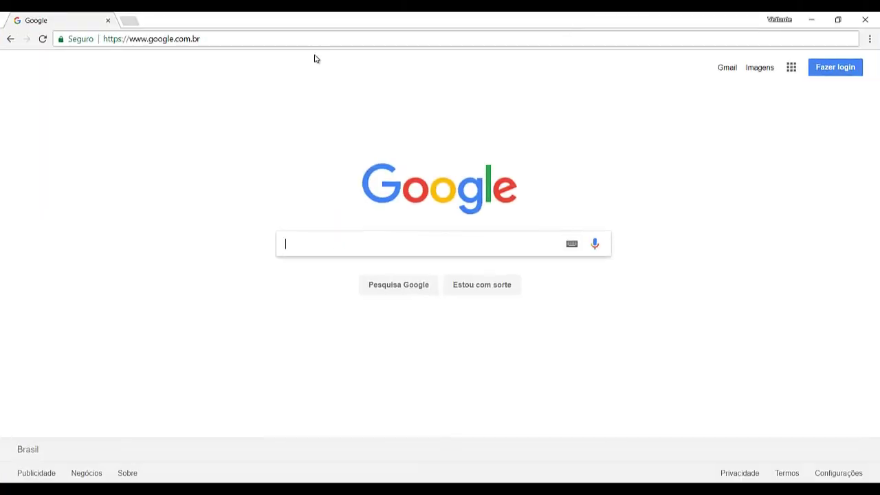
pyautogui.click(230, 39)
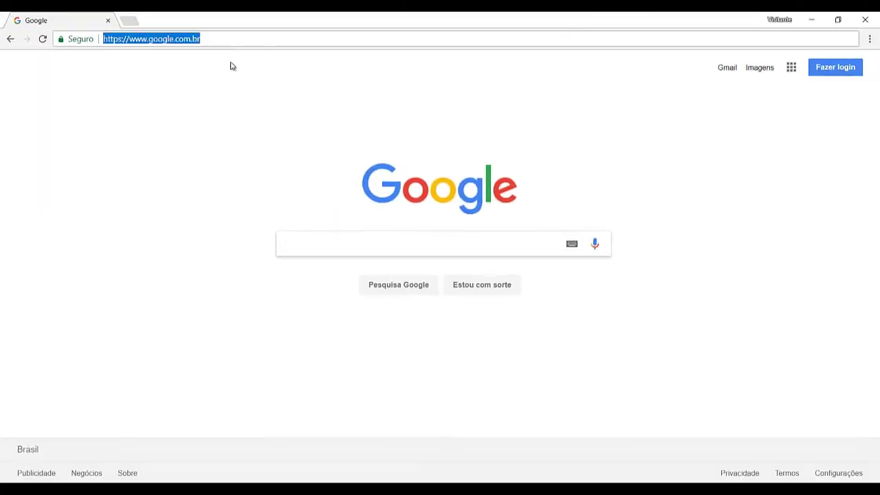
pyautogui.click(309, 246)
pyautogui.write('vs')
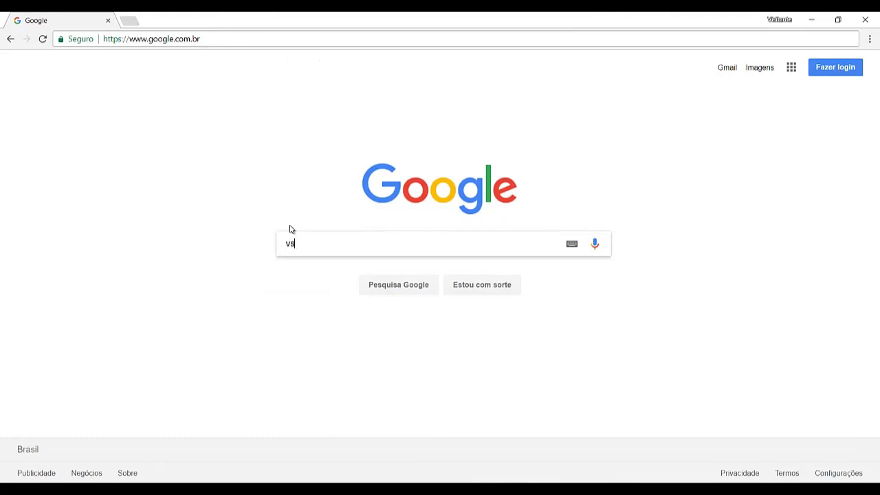
pyautogui.write(' code')
pyautogui.press('Return')
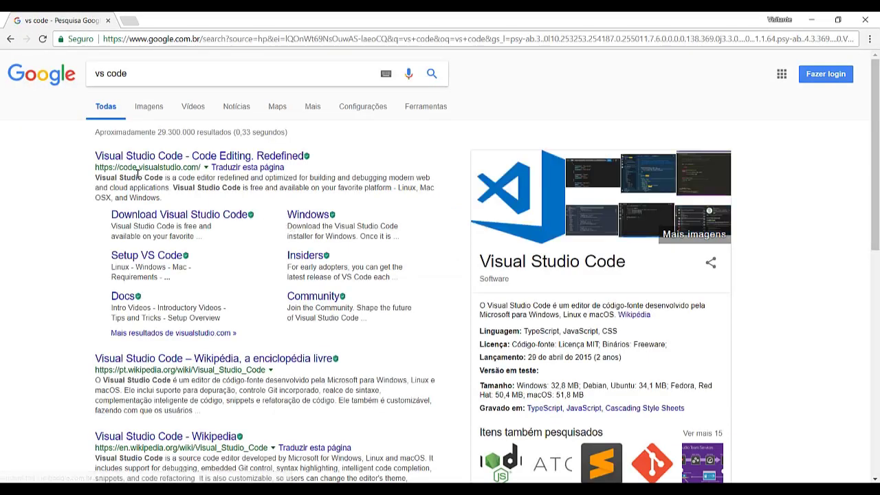
pyautogui.click(189, 157)
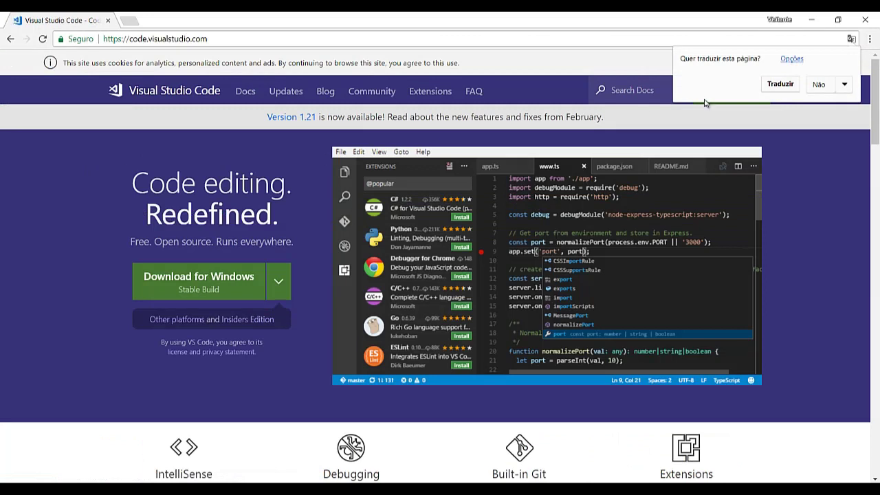
# - Decline page translation and start the stable Windows download of VS Code
pyautogui.click(820, 86)
pyautogui.click(279, 291)
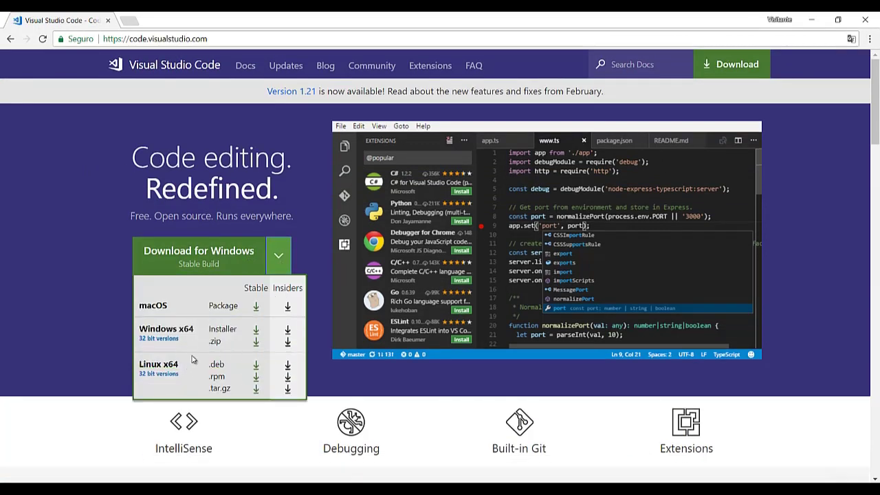
pyautogui.click(159, 338)
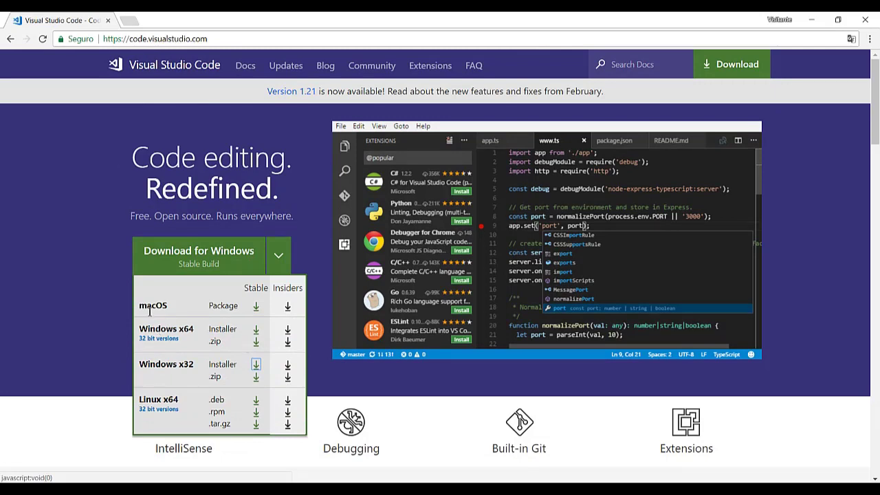
pyautogui.click(210, 265)
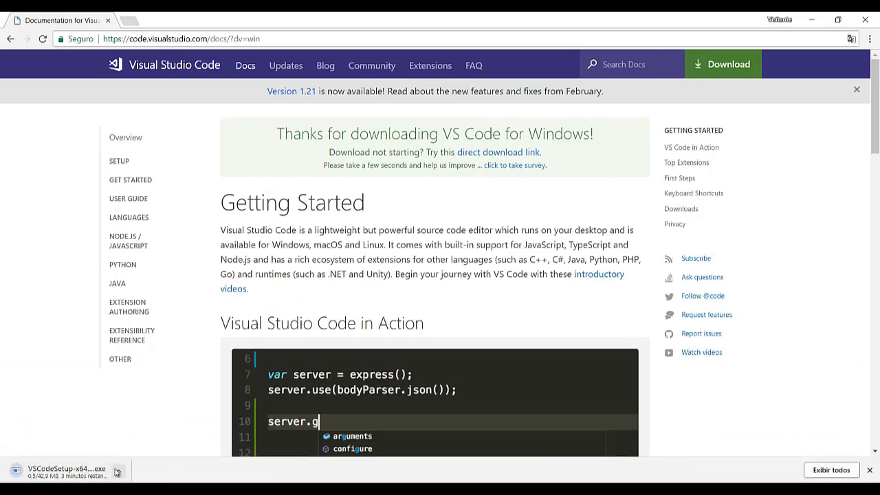
# - Cancel the running installer download and close Chrome
pyautogui.click(117, 473)
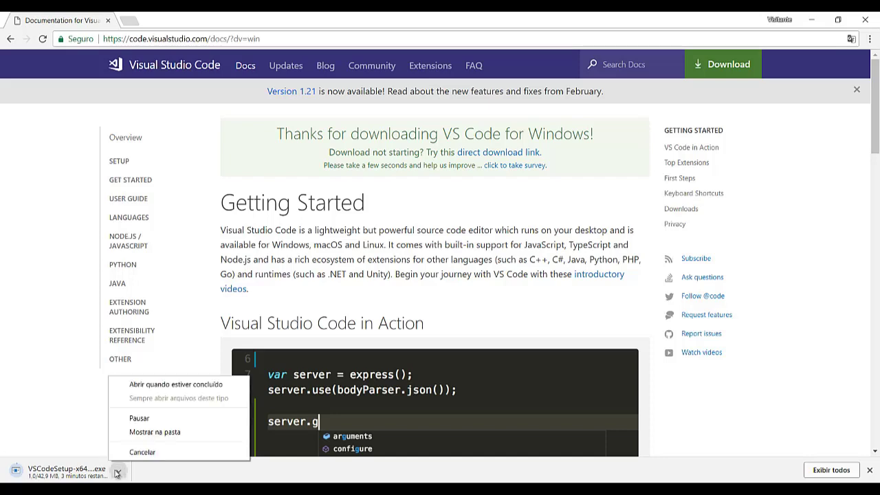
pyautogui.click(139, 451)
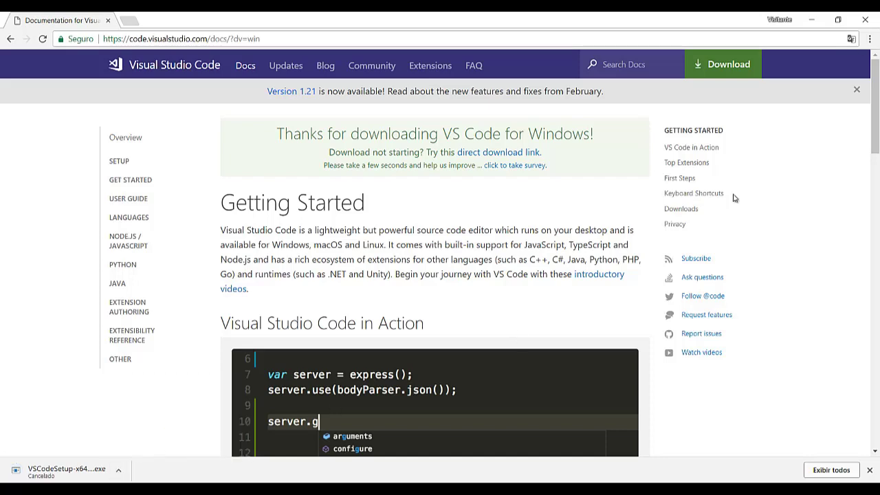
pyautogui.click(865, 19)
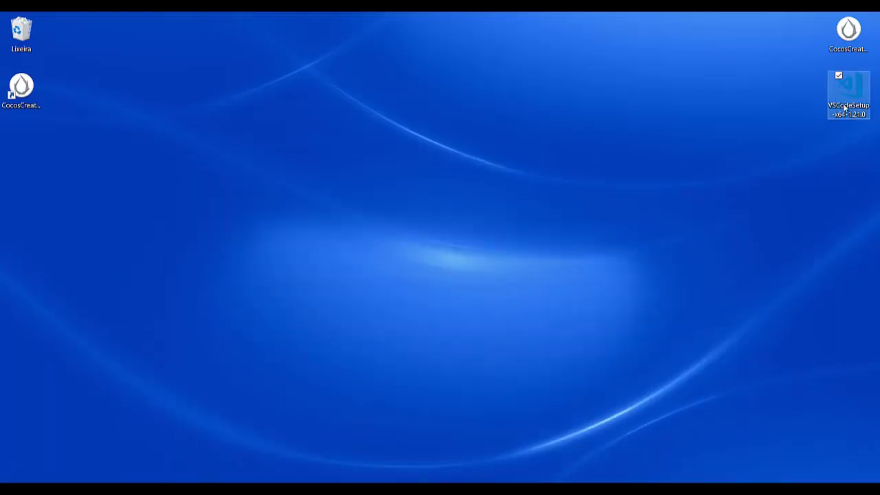
# - Run the VSCodeSetup installer from the desktop, choosing Executar at the security warning
pyautogui.click(829, 101)
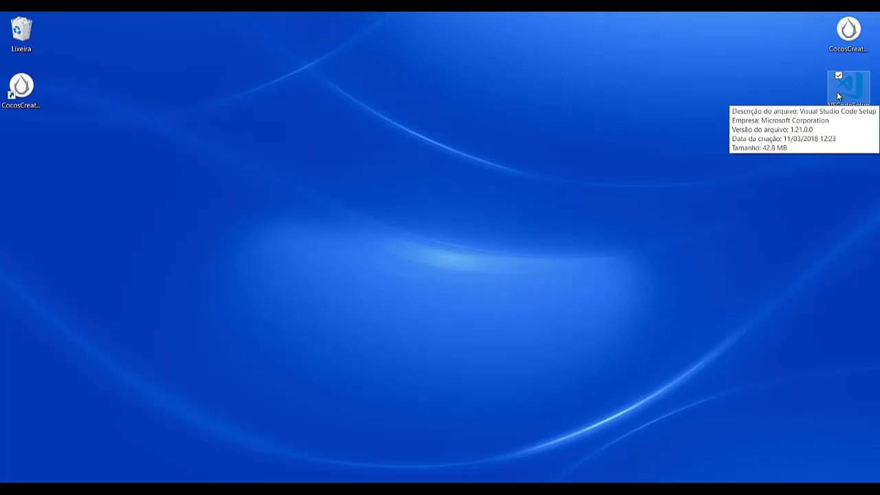
pyautogui.doubleClick(841, 88)
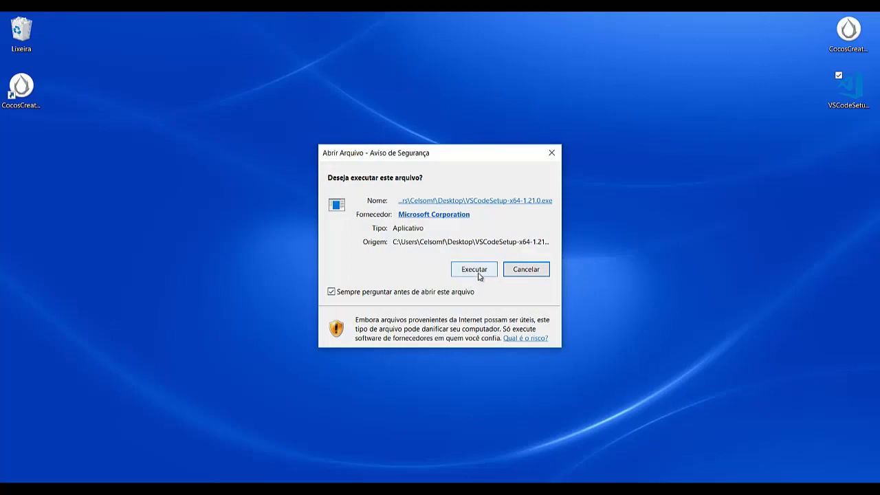
pyautogui.click(477, 274)
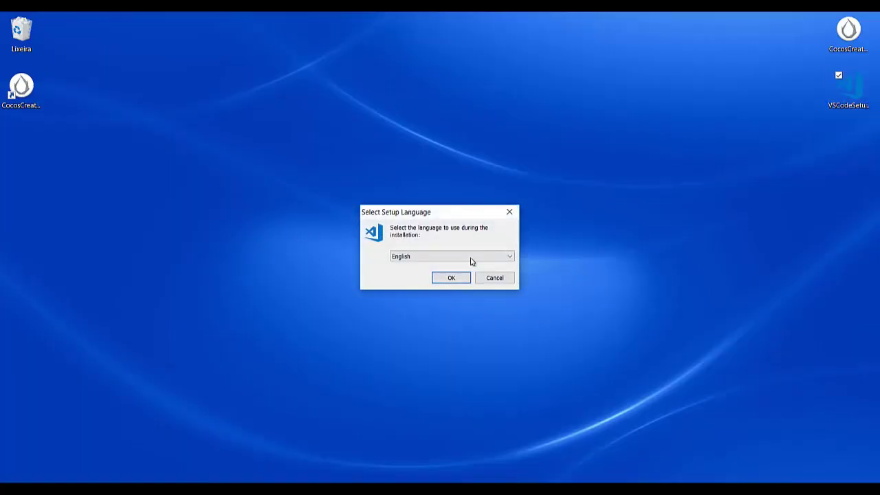
# - Accept the license in English, keeping C:\Program Files\Microsoft VS Code, the default Start Menu folder and Add to PATH
pyautogui.click(437, 280)
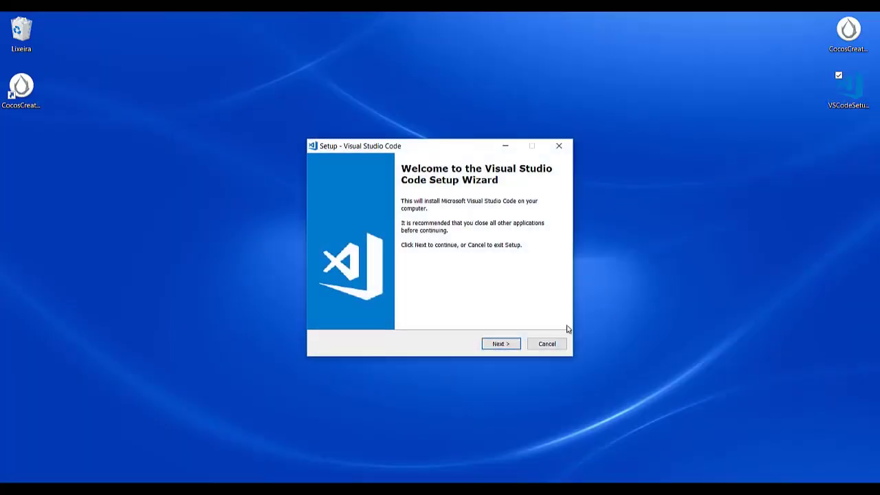
pyautogui.click(510, 343)
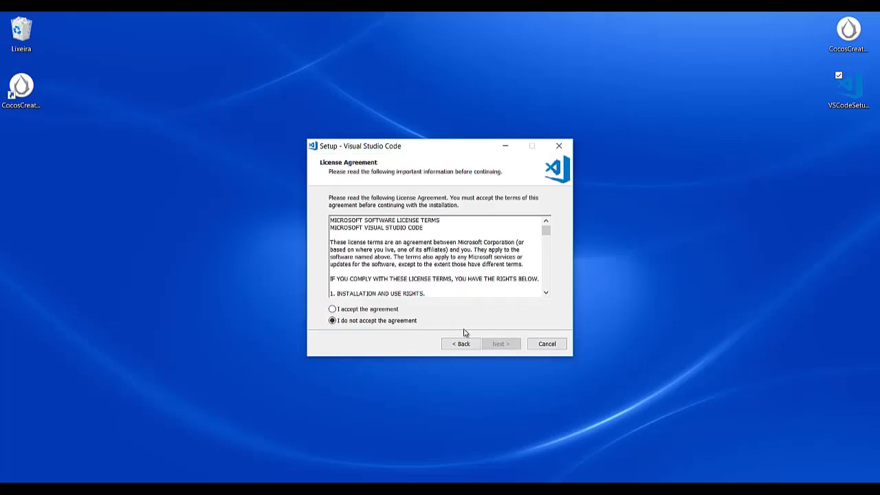
pyautogui.click(389, 310)
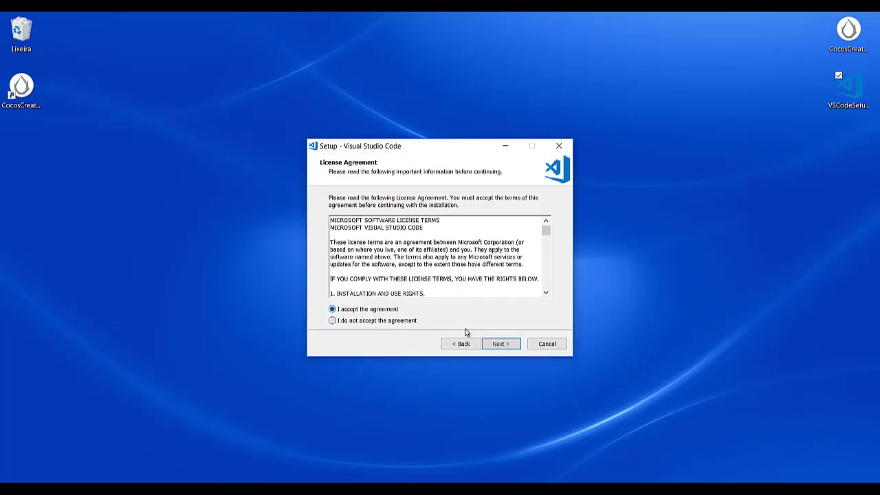
pyautogui.click(499, 344)
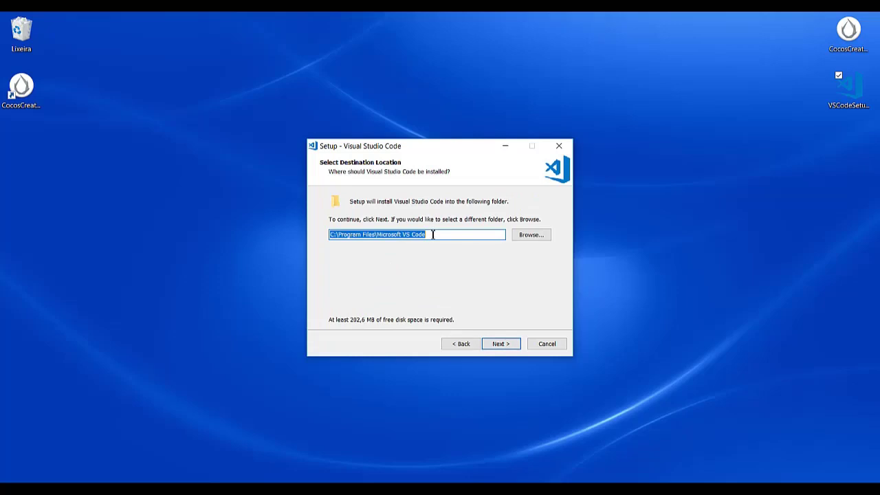
pyautogui.moveTo(432, 234); pyautogui.dragTo(327, 263)
pyautogui.click(492, 345)
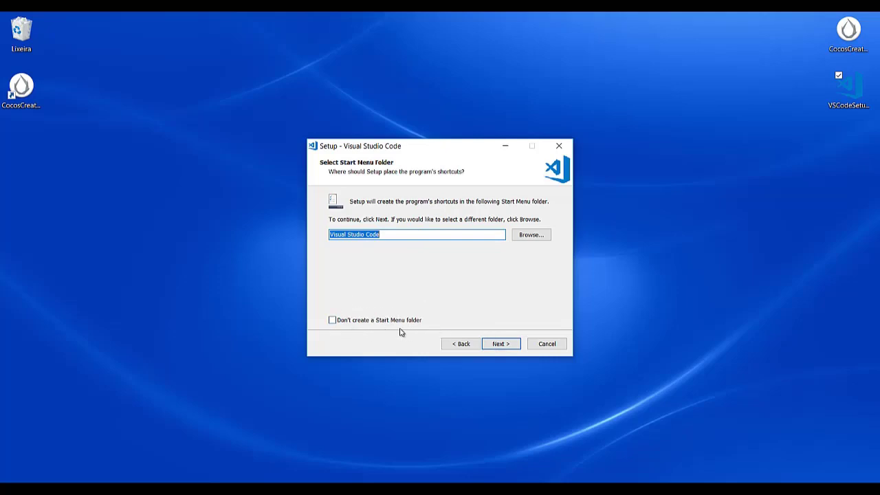
pyautogui.click(508, 346)
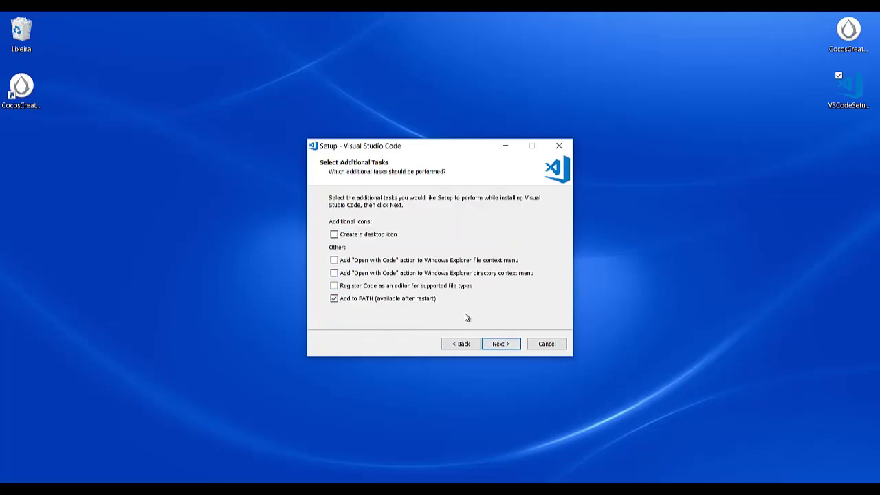
pyautogui.click(486, 347)
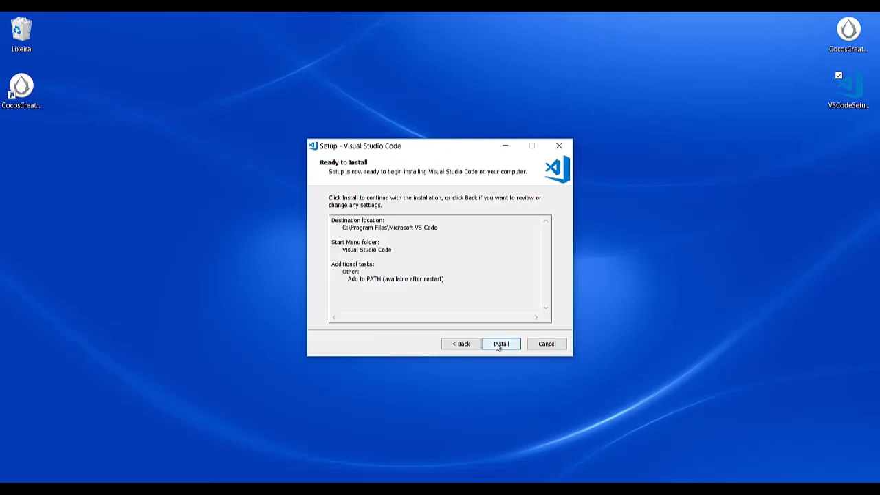
# - Install and launch VS Code, then close the release notes window and the editor
pyautogui.click(498, 347)
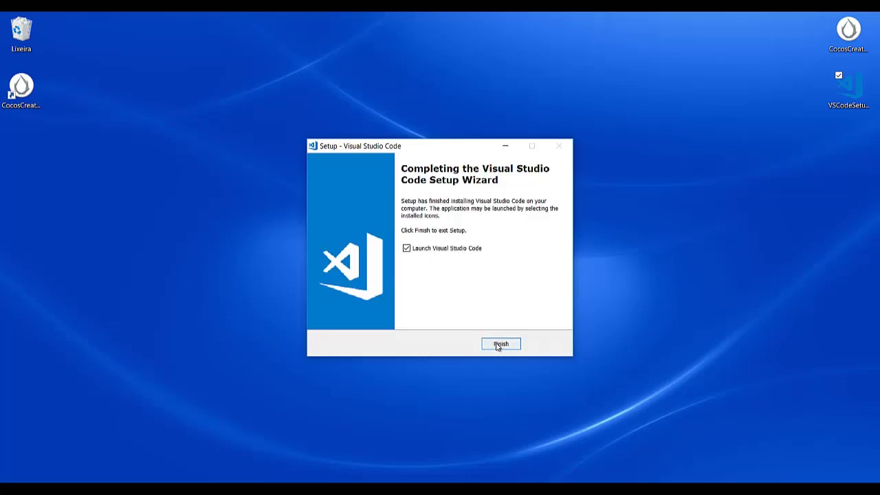
pyautogui.click(500, 344)
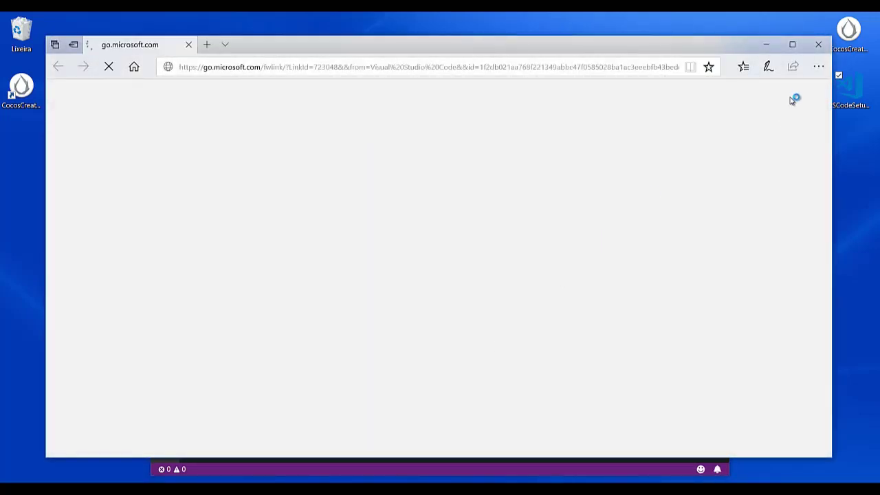
pyautogui.click(818, 44)
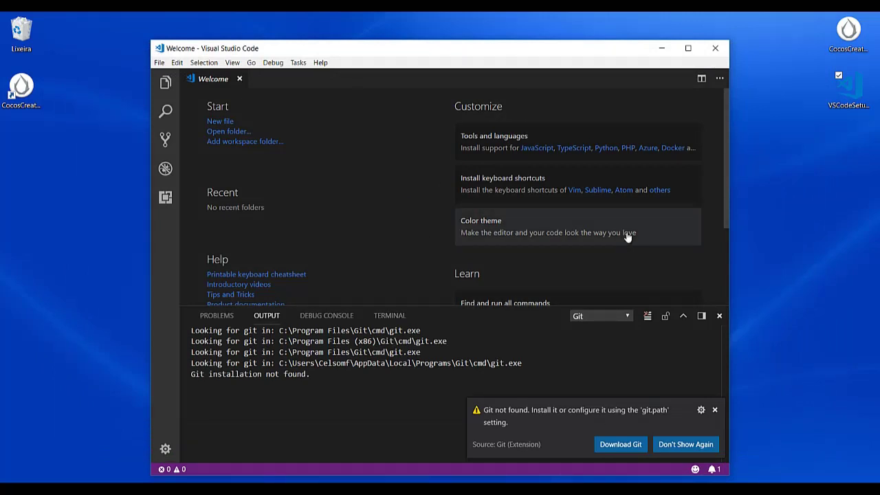
pyautogui.click(715, 49)
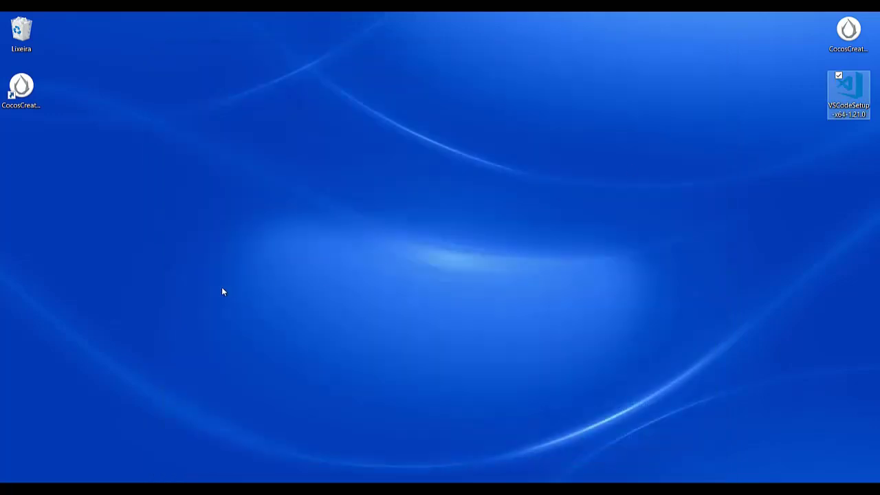
# - Launch Cocos Creator and pick the Hello World template for a new project
pyautogui.doubleClick(21, 88)
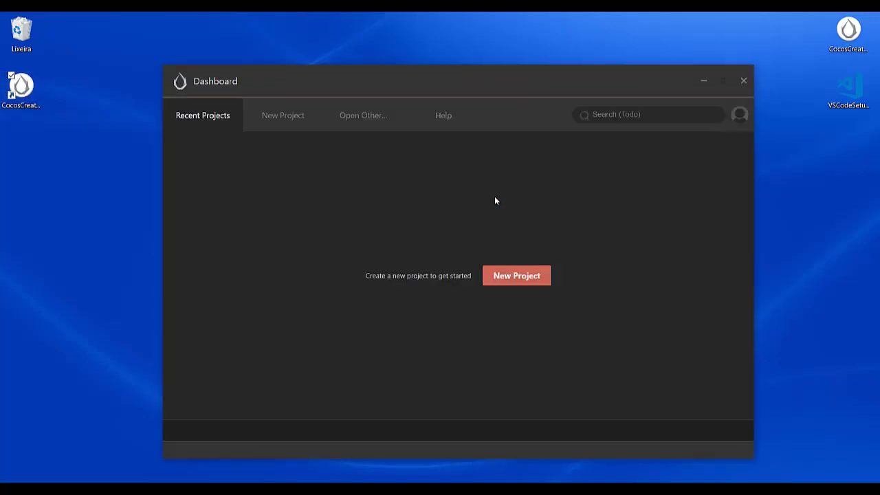
pyautogui.click(509, 275)
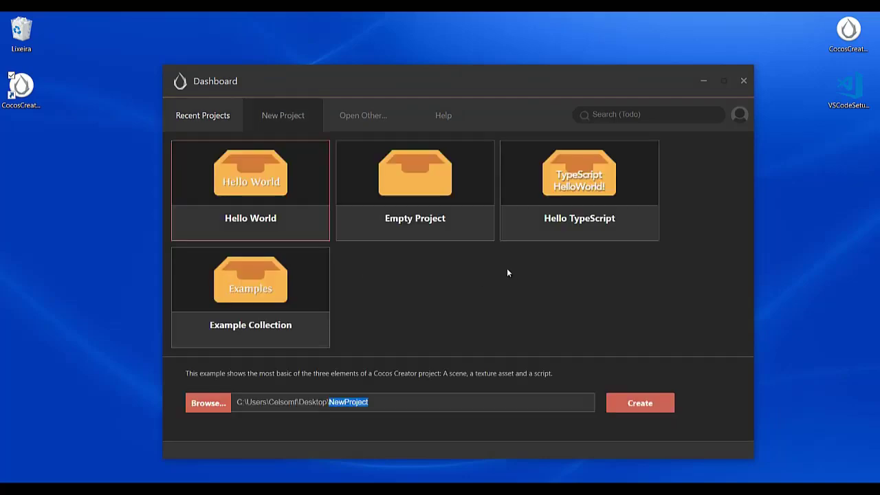
pyautogui.click(271, 194)
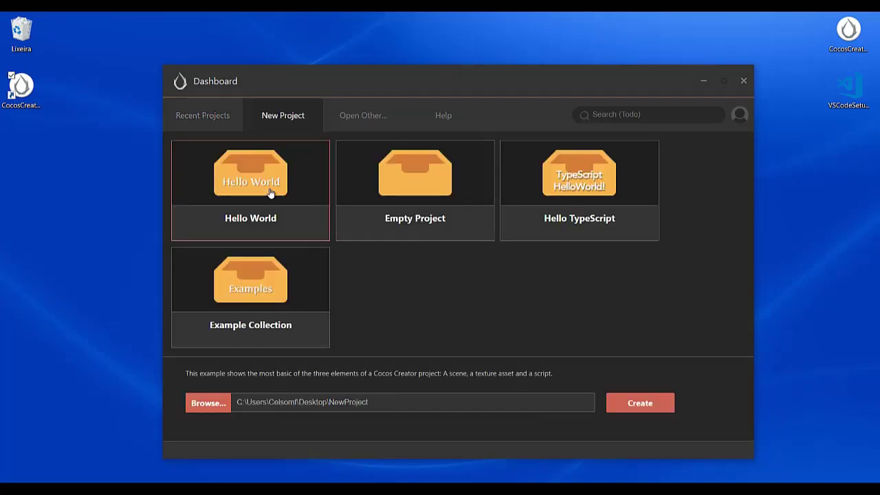
# - Check that the project path ends in Desktop\NewProject
pyautogui.moveTo(378, 407); pyautogui.dragTo(199, 406)
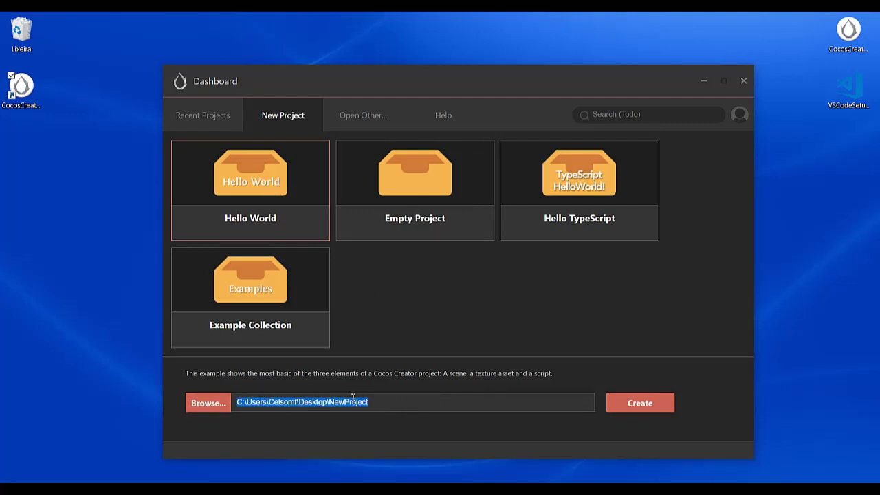
pyautogui.click(378, 401)
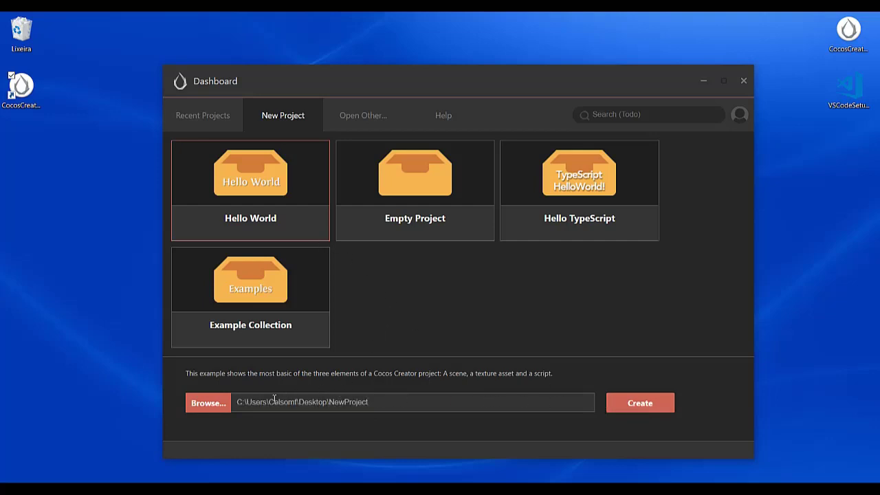
pyautogui.moveTo(268, 403); pyautogui.dragTo(304, 403)
pyautogui.doubleClick(317, 402)
pyautogui.moveTo(373, 403); pyautogui.dragTo(137, 409)
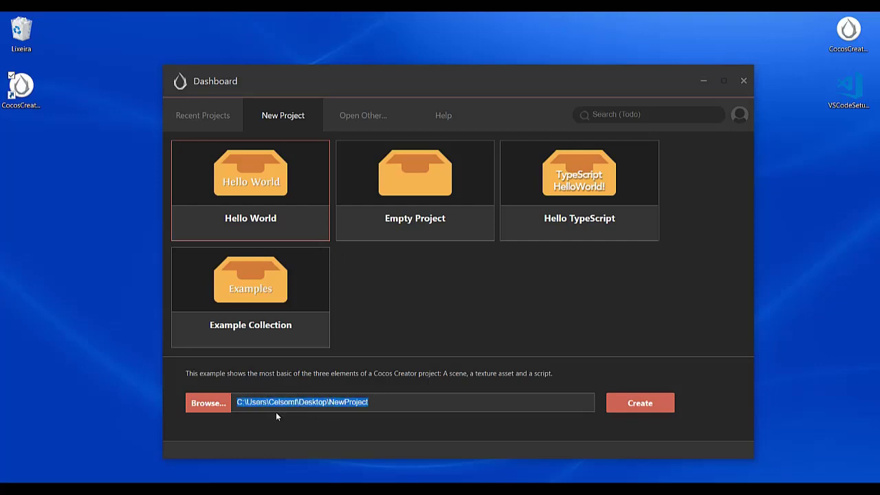
pyautogui.click(374, 402)
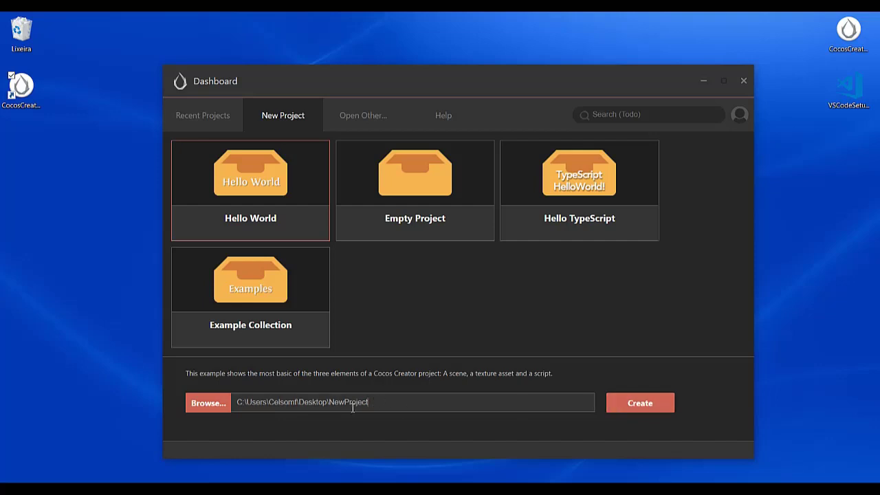
pyautogui.doubleClick(353, 405)
# - Create the NewProject project, then show HelloWorld.js from the Assets Script folder
pyautogui.click(617, 412)
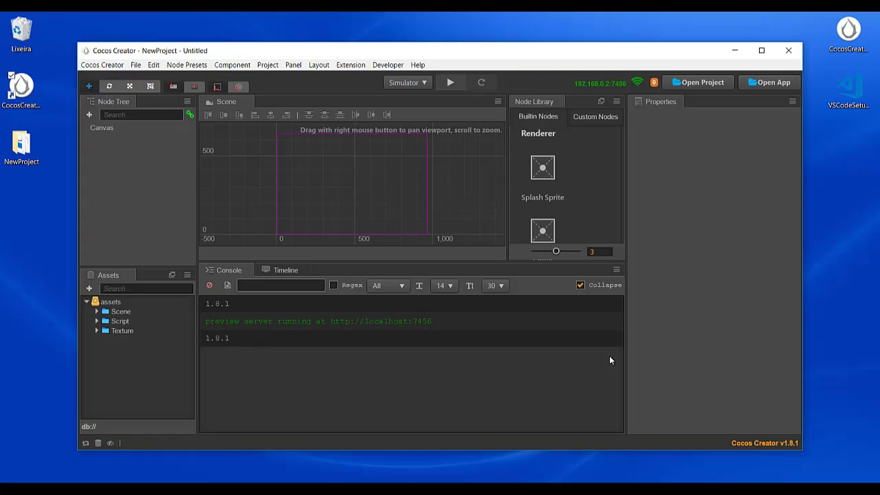
pyautogui.click(97, 321)
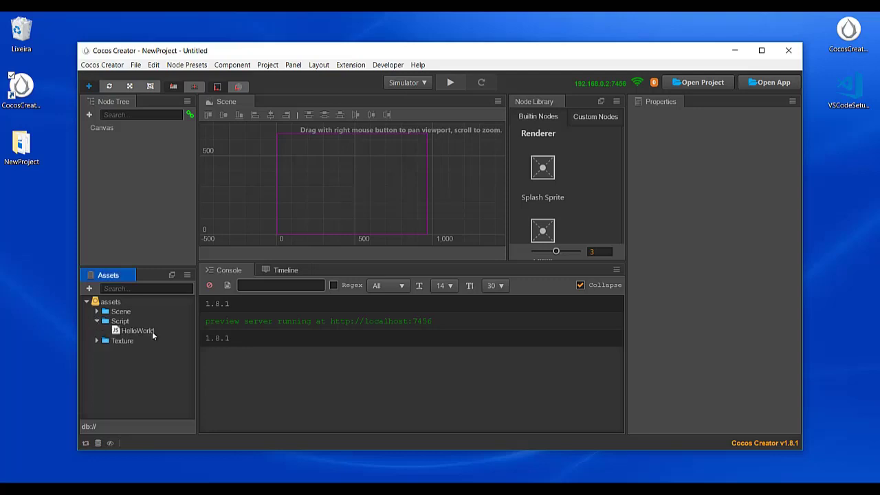
pyautogui.click(152, 332)
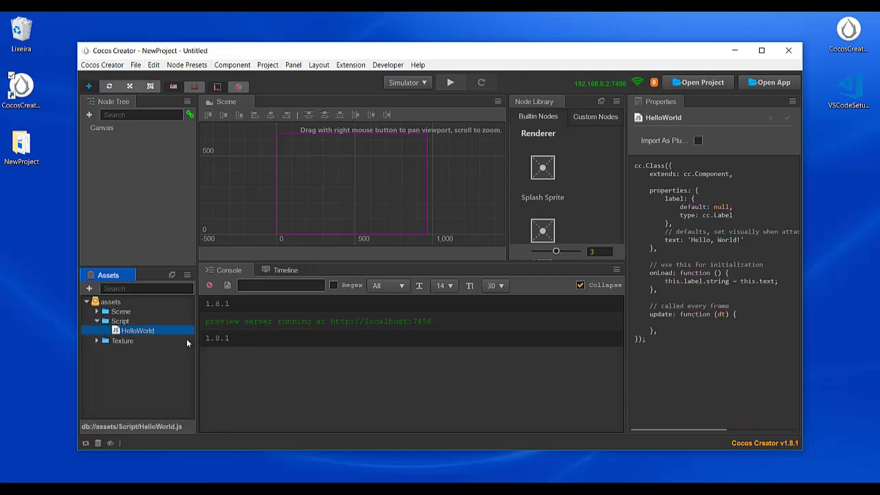
# - Open HelloWorld, agree to set an external editor, and browse for its program in Data Editor preferences
pyautogui.doubleClick(148, 331)
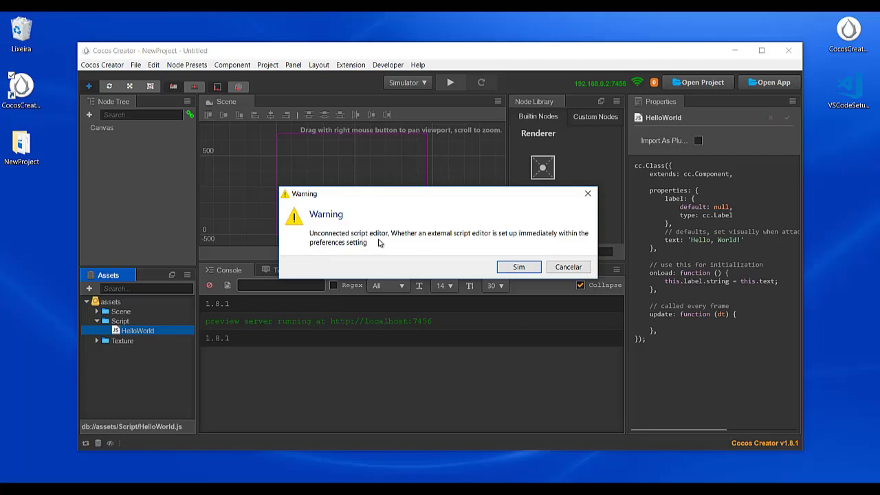
pyautogui.click(517, 268)
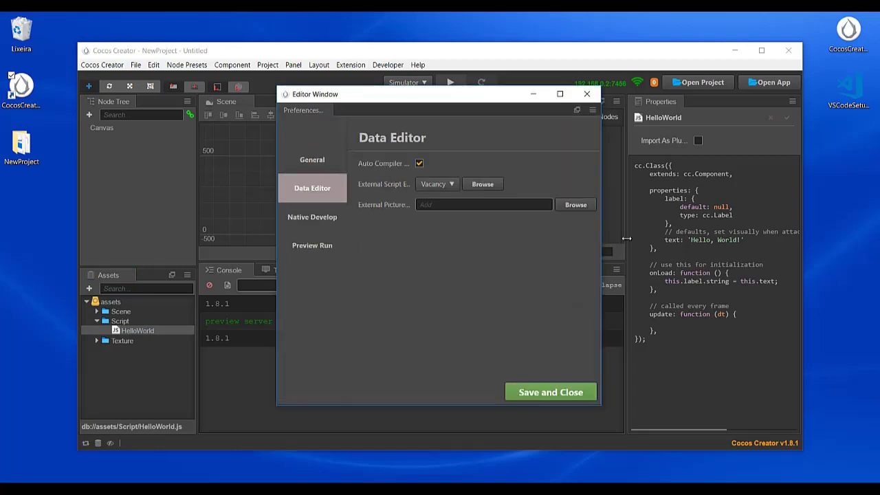
pyautogui.moveTo(605, 246); pyautogui.dragTo(662, 244)
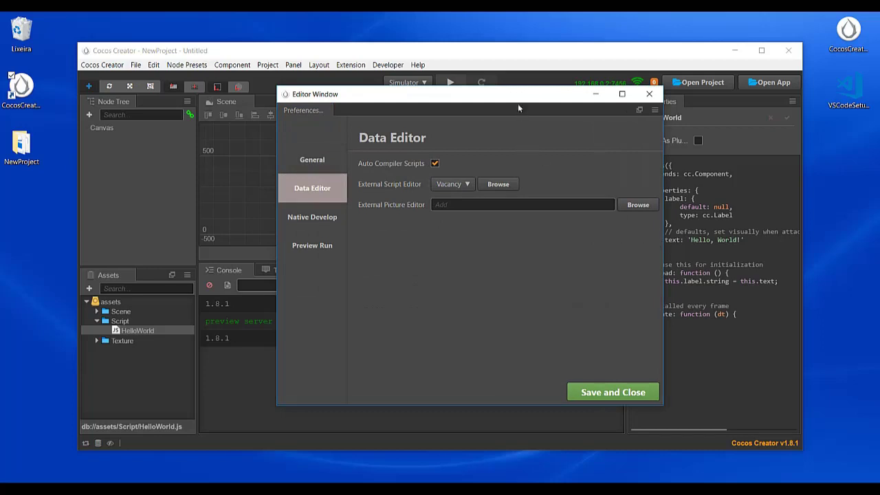
pyautogui.moveTo(519, 103); pyautogui.dragTo(428, 116)
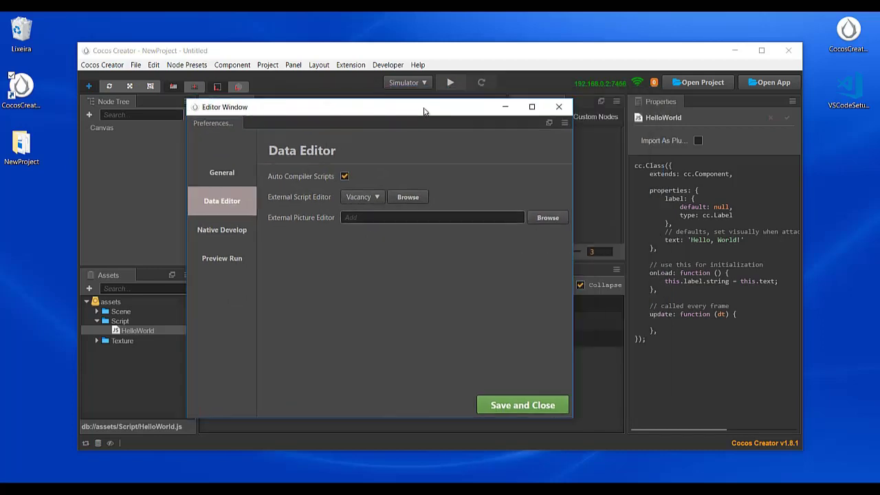
pyautogui.click(371, 198)
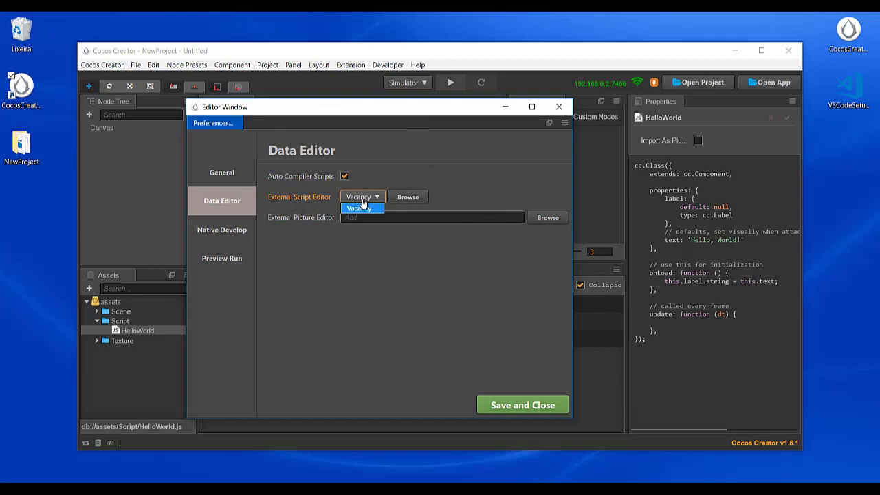
pyautogui.click(408, 196)
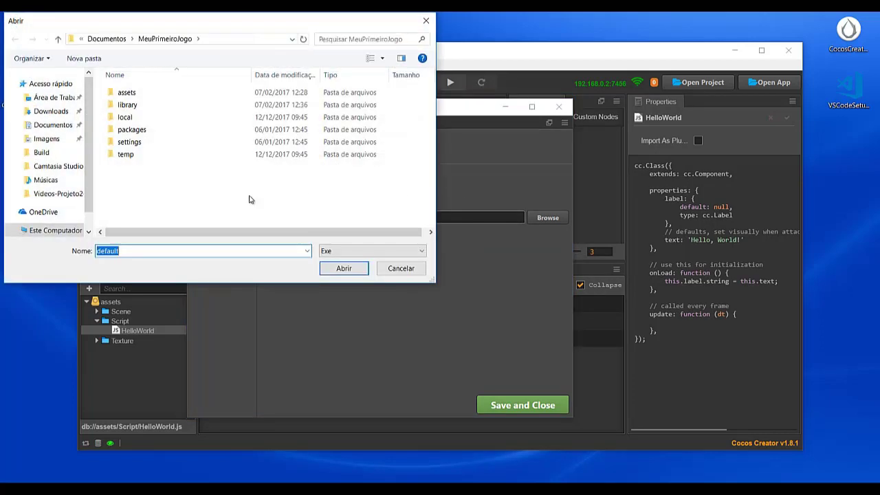
# - Choose Code from OS (C:) > Arquivos de Programas > Microsoft VS Code as the editor program
pyautogui.click(66, 229)
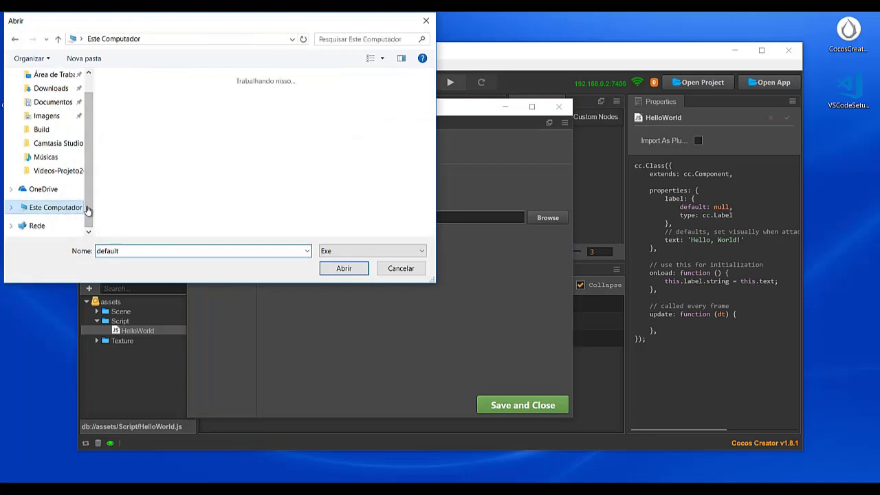
pyautogui.scroll(-2, 254, 199)
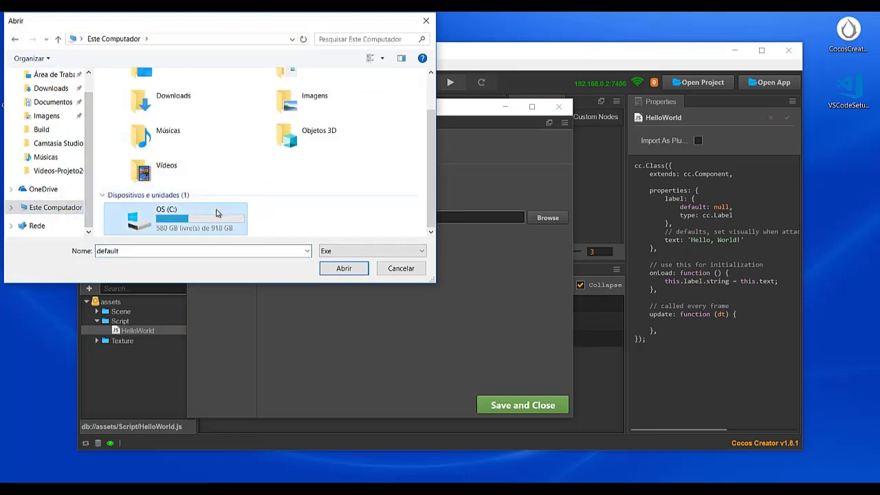
pyautogui.doubleClick(216, 213)
pyautogui.doubleClick(197, 107)
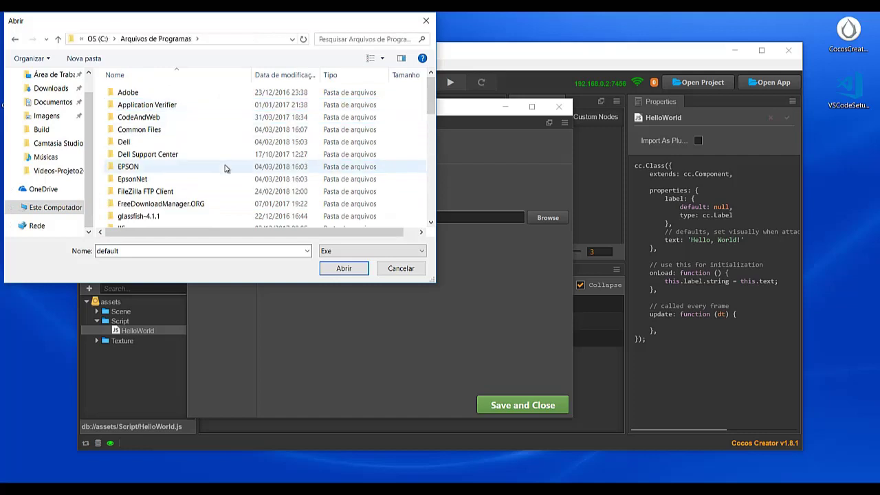
pyautogui.scroll(-5, 225, 170)
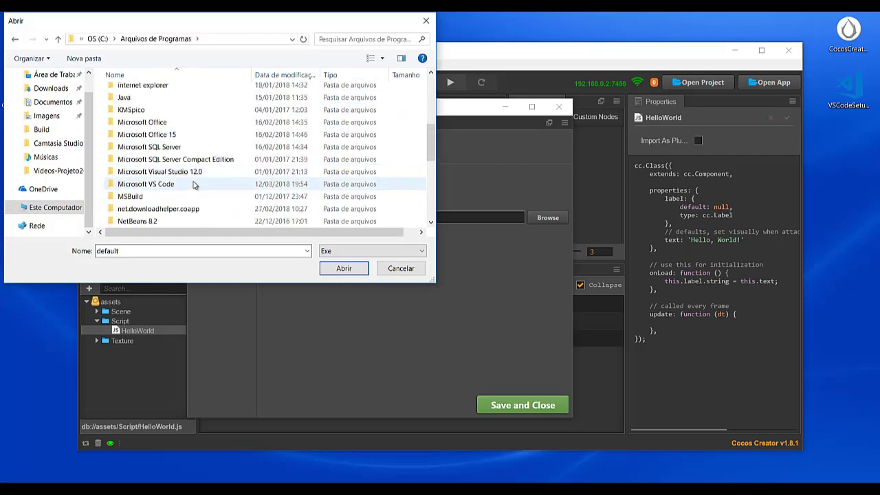
pyautogui.click(234, 39)
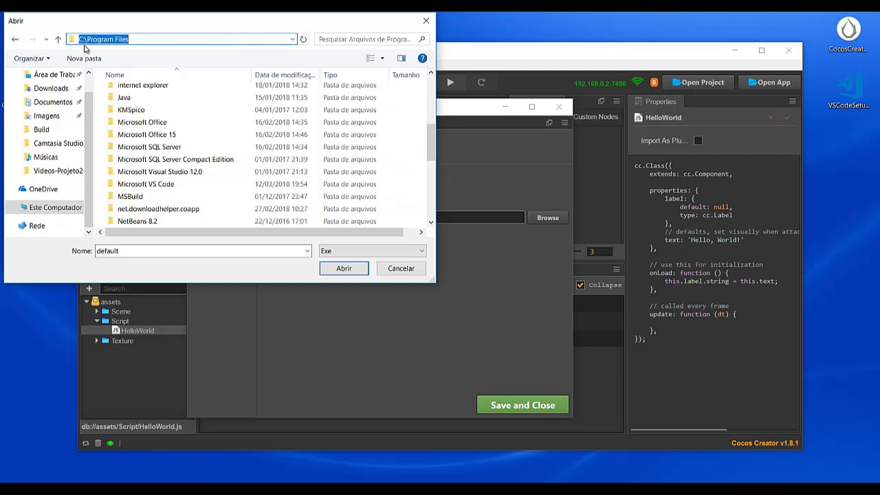
pyautogui.doubleClick(186, 189)
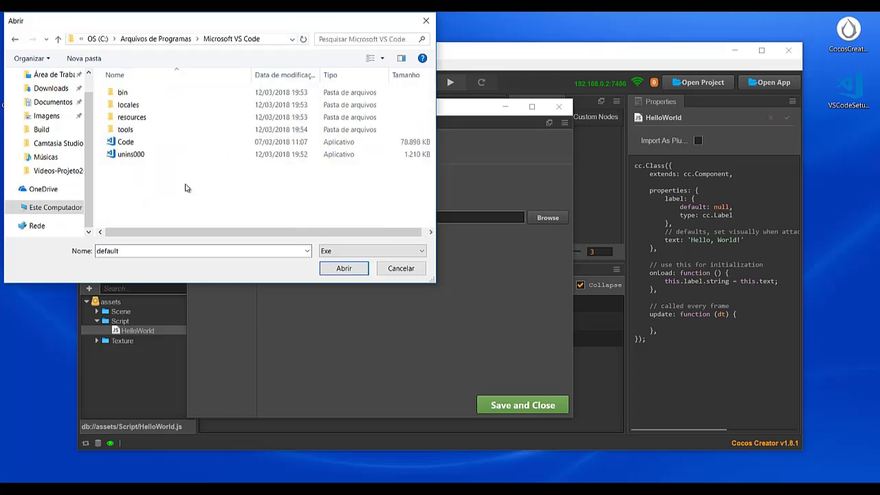
pyautogui.click(134, 142)
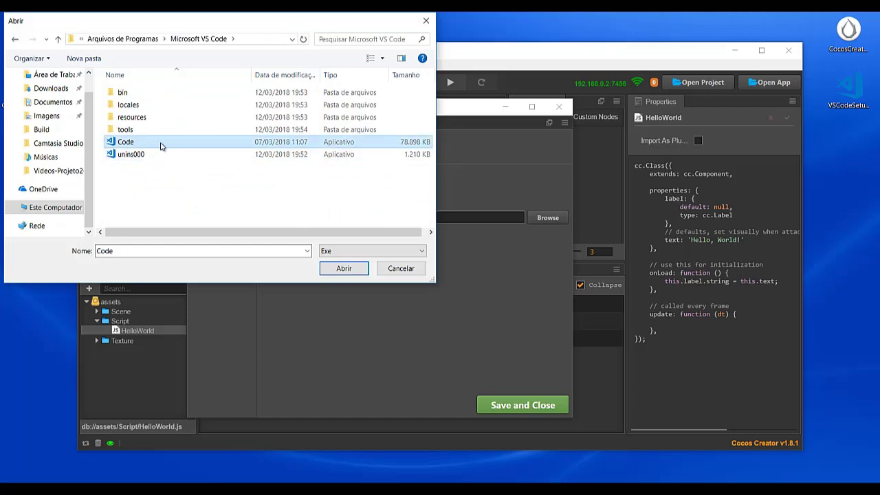
pyautogui.click(347, 269)
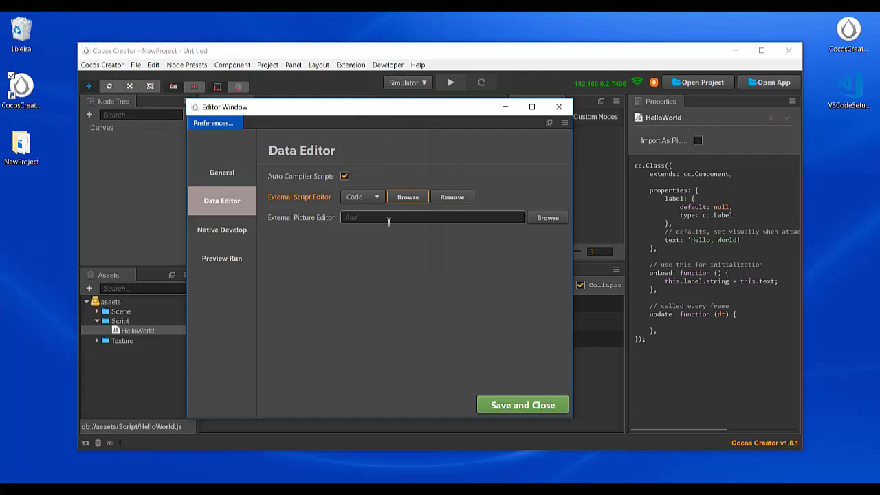
# - Confirm Code in the External Script Editor dropdown, then save and close the preferences
pyautogui.click(371, 197)
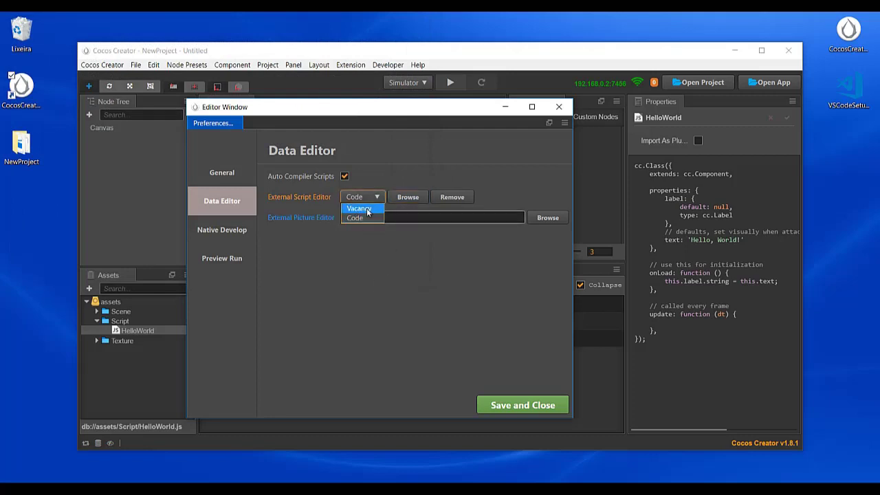
pyautogui.click(369, 217)
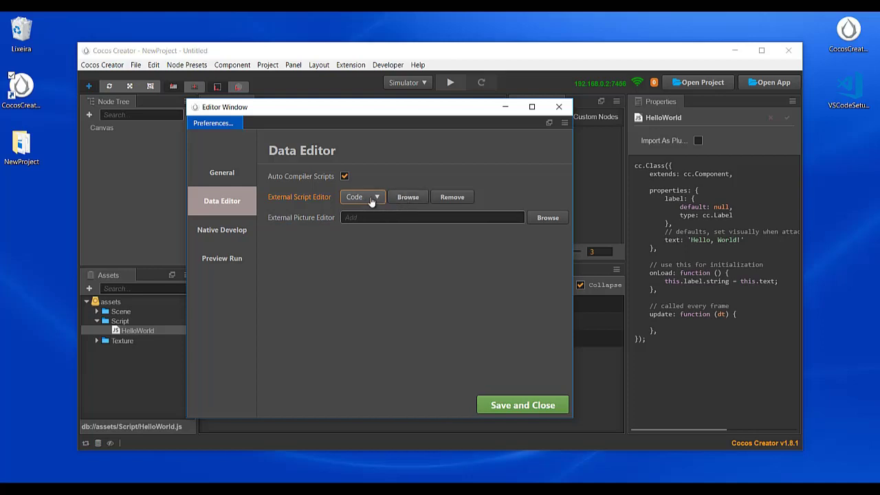
pyautogui.click(371, 199)
pyautogui.click(359, 218)
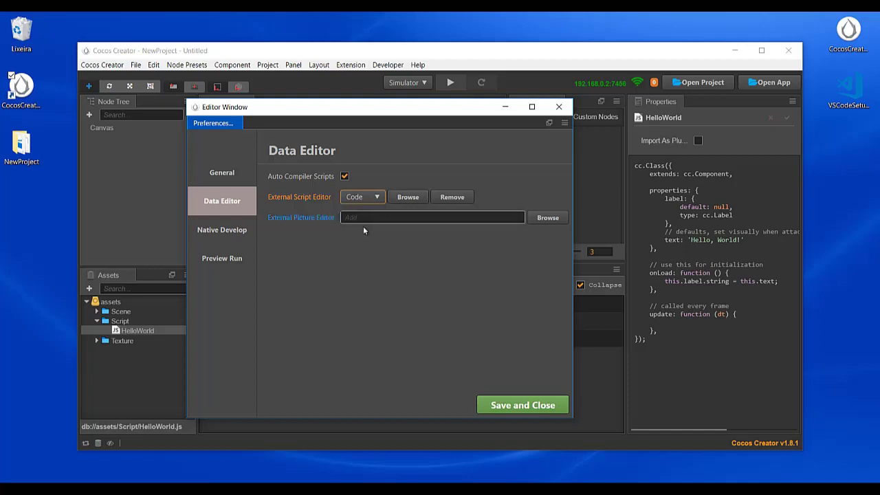
pyautogui.click(512, 403)
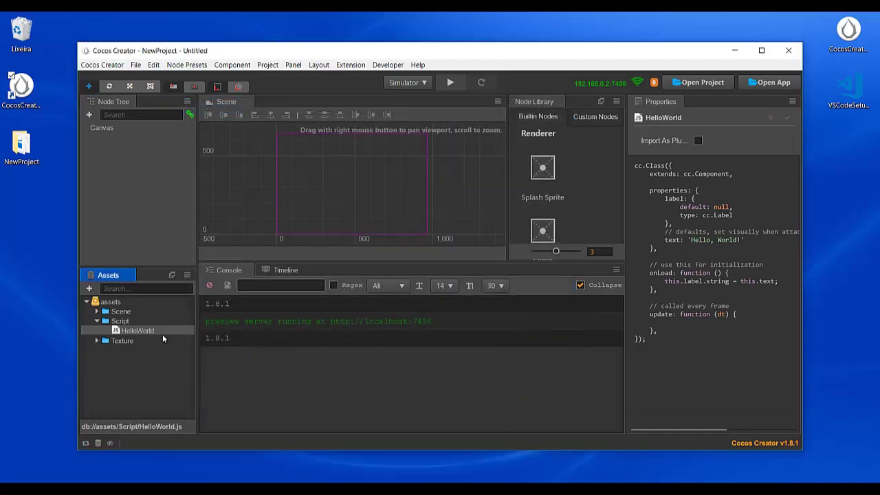
# - Open HelloWorld.js in VS Code, dismiss the Git notice, close the Output panel, and exit VS Code
pyautogui.click(158, 332)
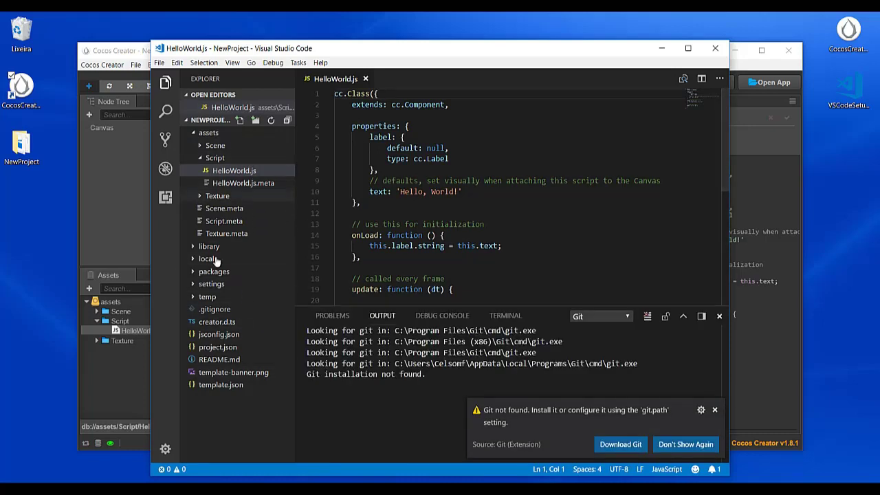
pyautogui.click(714, 410)
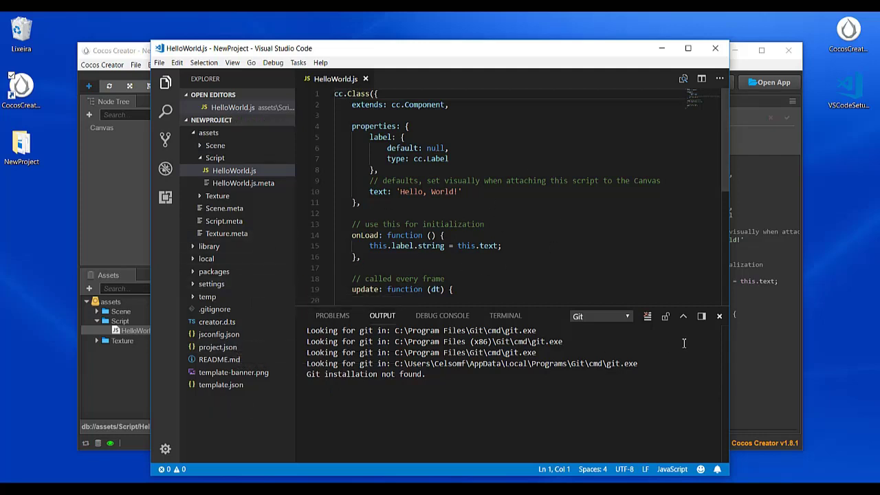
pyautogui.click(721, 317)
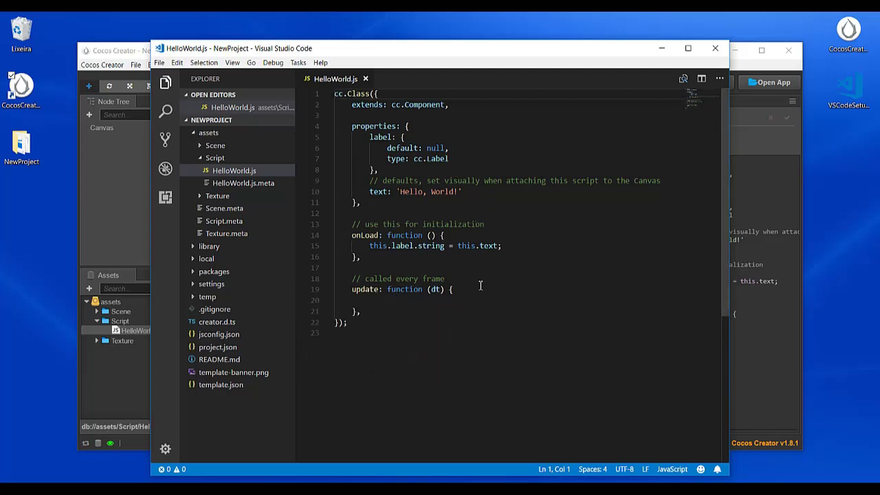
pyautogui.moveTo(405, 48); pyautogui.dragTo(479, 46)
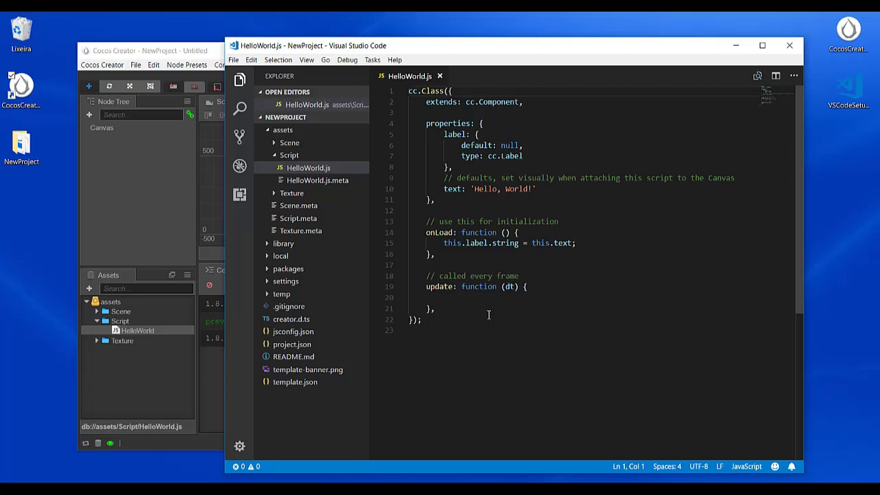
pyautogui.click(790, 45)
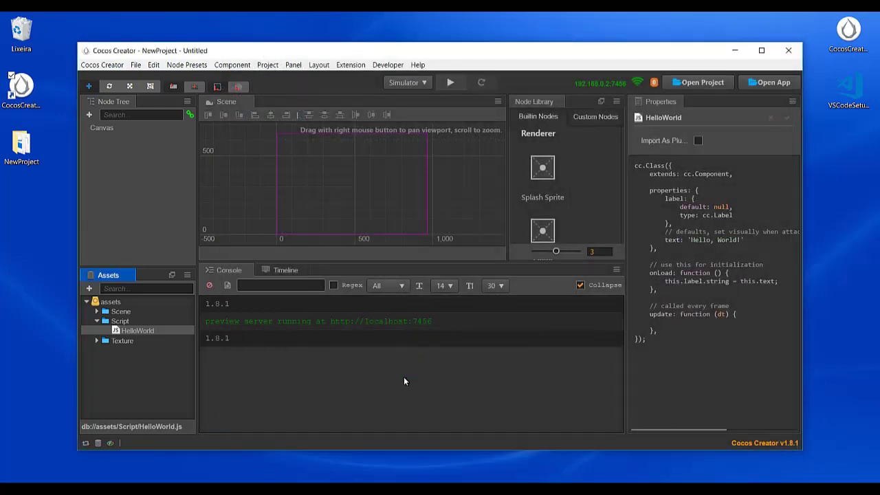